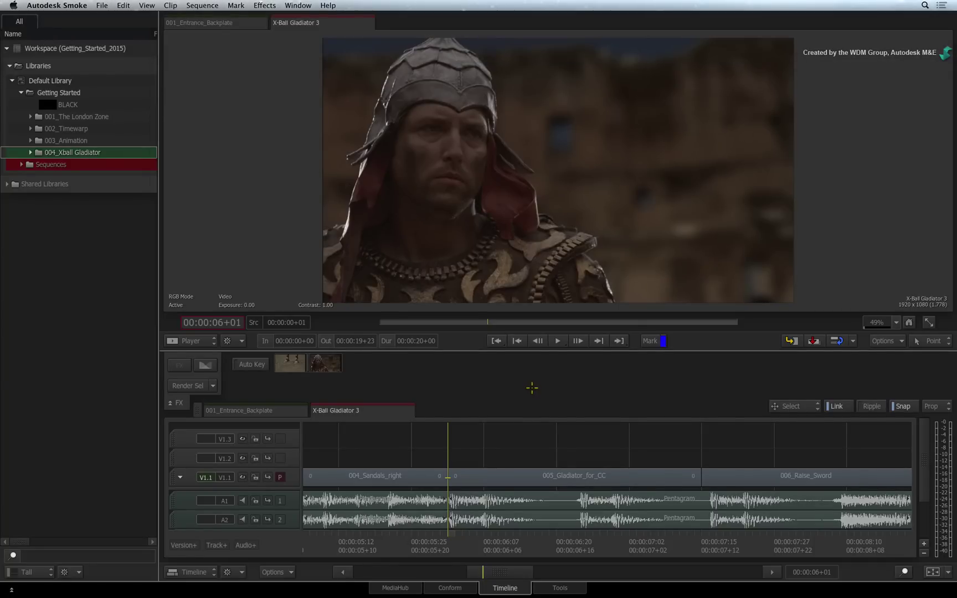
Step: Add a Colour Correct effect to the 005_Gladiator_for_CC clip from Video Effects
{"action": "left_click", "coordinate": [492, 475]}
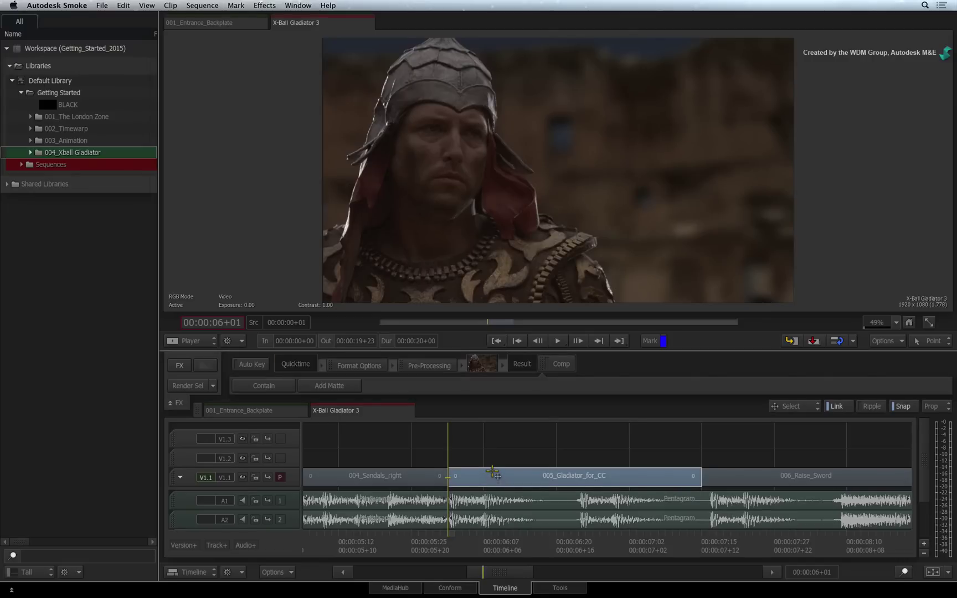
{"action": "right_click", "coordinate": [492, 472]}
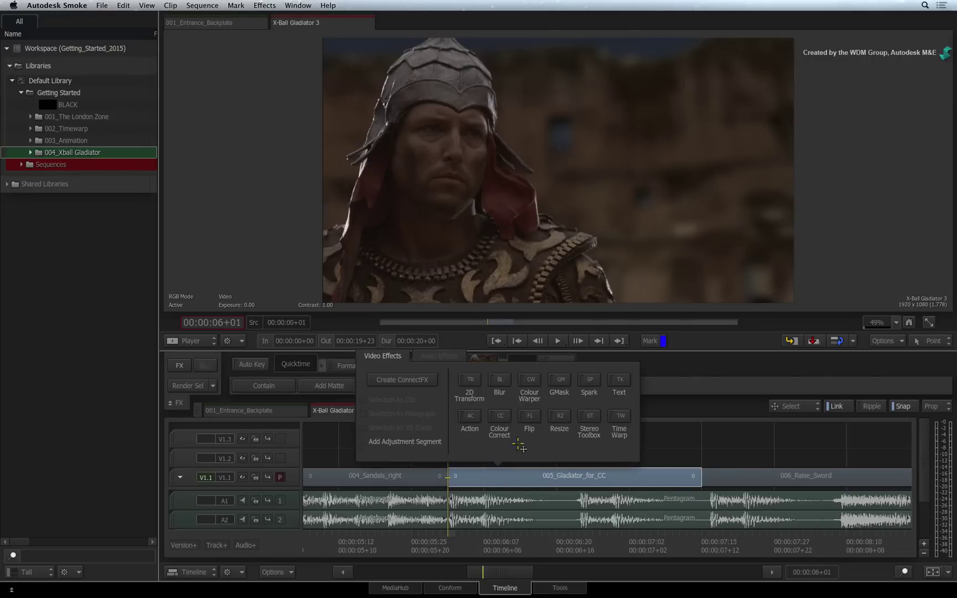
{"action": "left_click", "coordinate": [499, 417]}
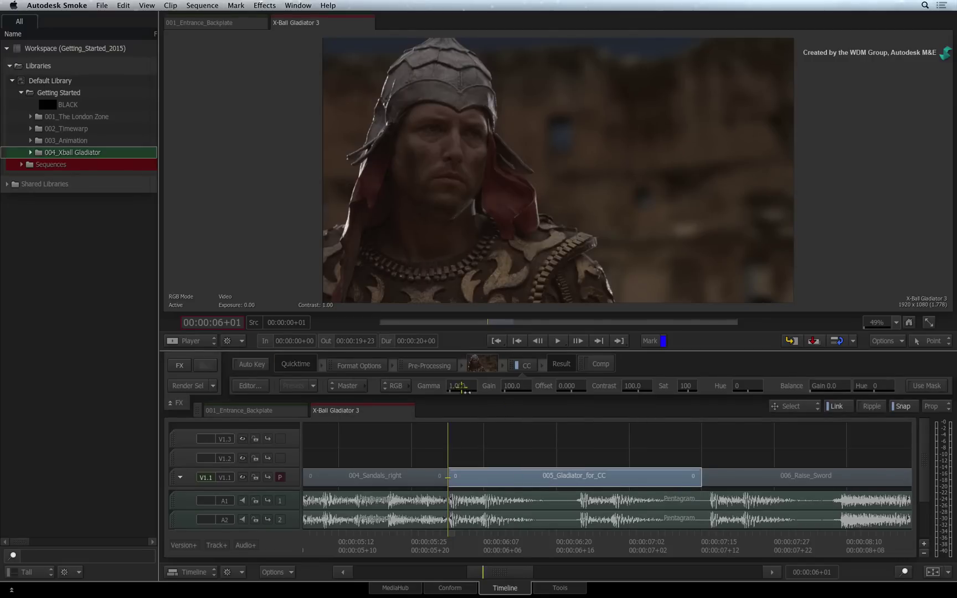
Step: Set the Colour Correct gamma to 1.100, offset to 0.002 and contrast to 98.0
{"action": "left_click_drag", "start_coordinate": [457, 385], "coordinate": [470, 389]}
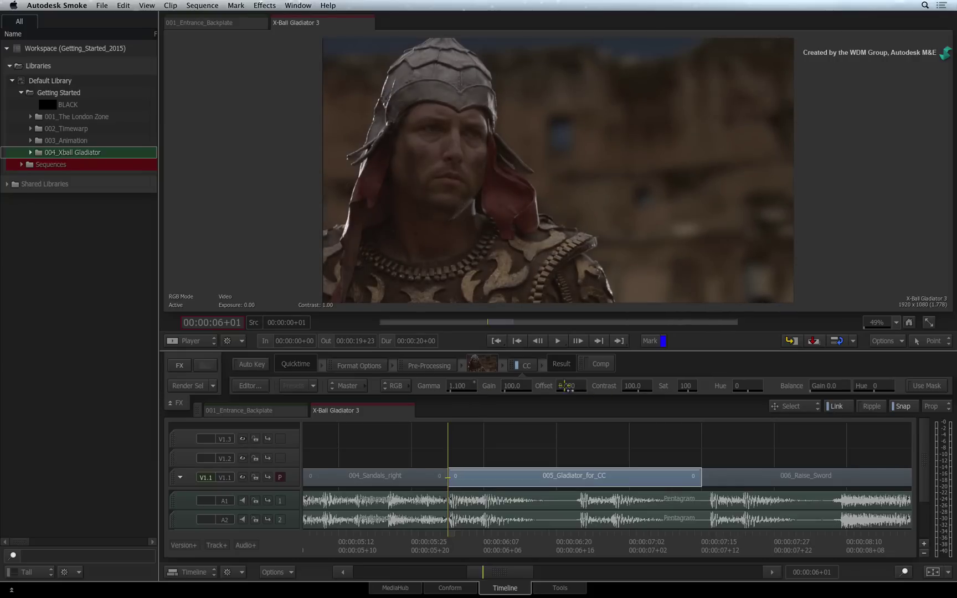
{"action": "mouse_move", "coordinate": [564, 386]}
{"action": "left_mouse_down"}
{"action": "mouse_move", "coordinate": [576, 385]}
{"action": "mouse_move", "coordinate": [565, 385]}
{"action": "left_mouse_up"}
{"action": "left_click_drag", "start_coordinate": [629, 391], "coordinate": [586, 397]}
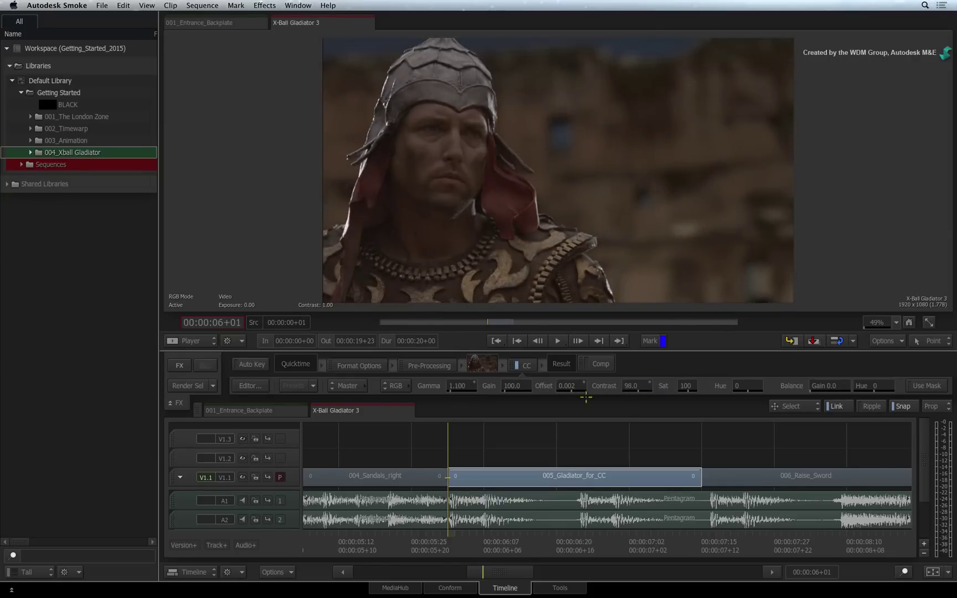
Step: Open the full Colour Correct editor and toggle the Ctrl+Esc overlay layout
{"action": "left_click", "coordinate": [247, 385]}
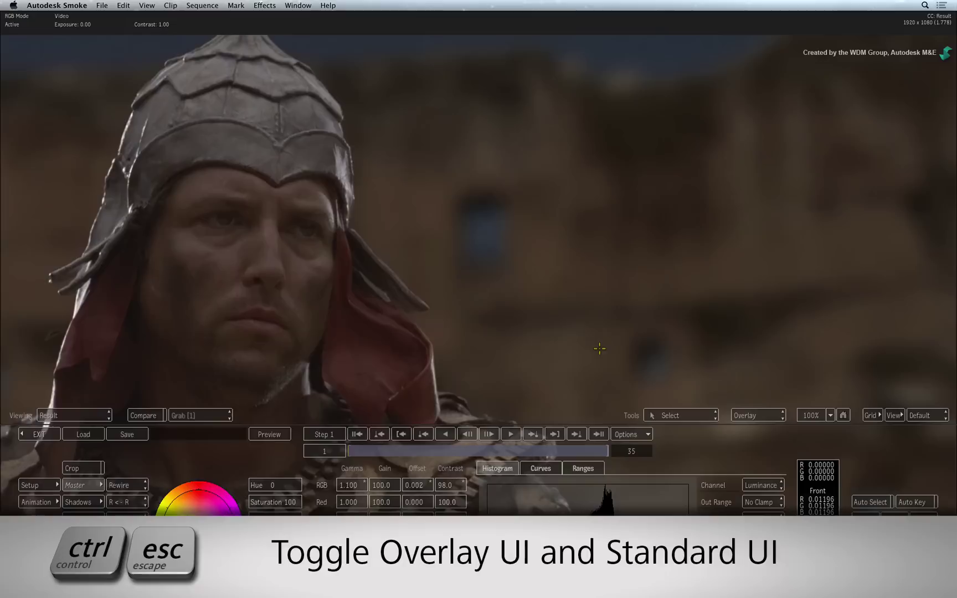
{"action": "key", "text": "ctrl+Escape"}
{"action": "key", "text": "ctrl+Escape"}
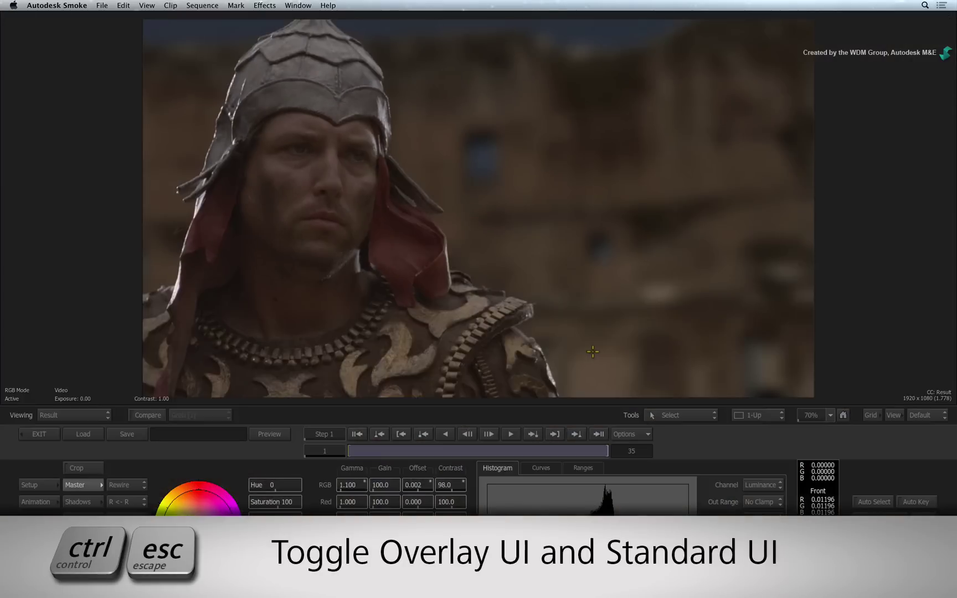
{"action": "key", "text": "ctrl+Escape"}
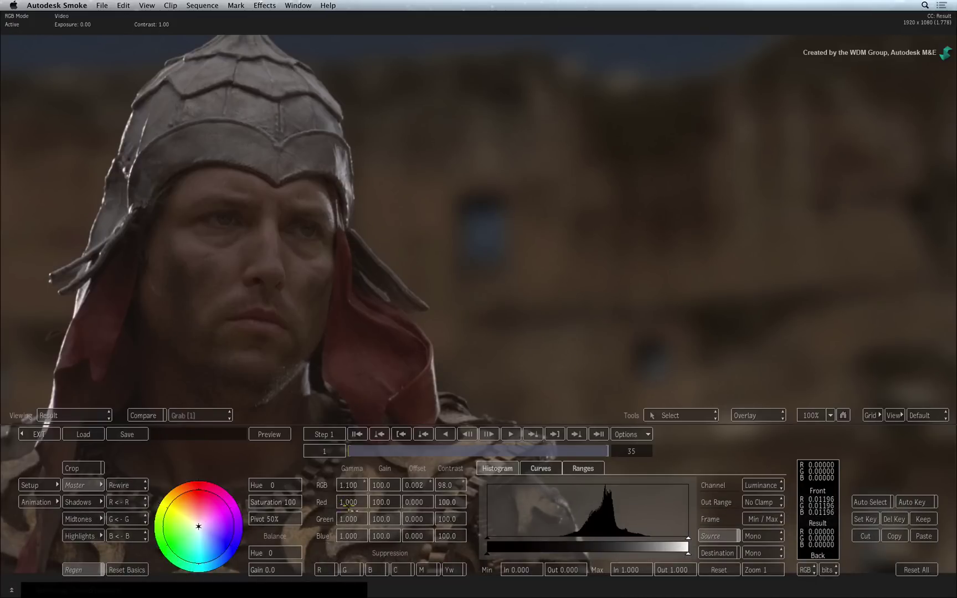
Step: Set the balance gain to 23.2 for a red tint, then return to the standard layout
{"action": "left_click_drag", "start_coordinate": [262, 570], "coordinate": [320, 570]}
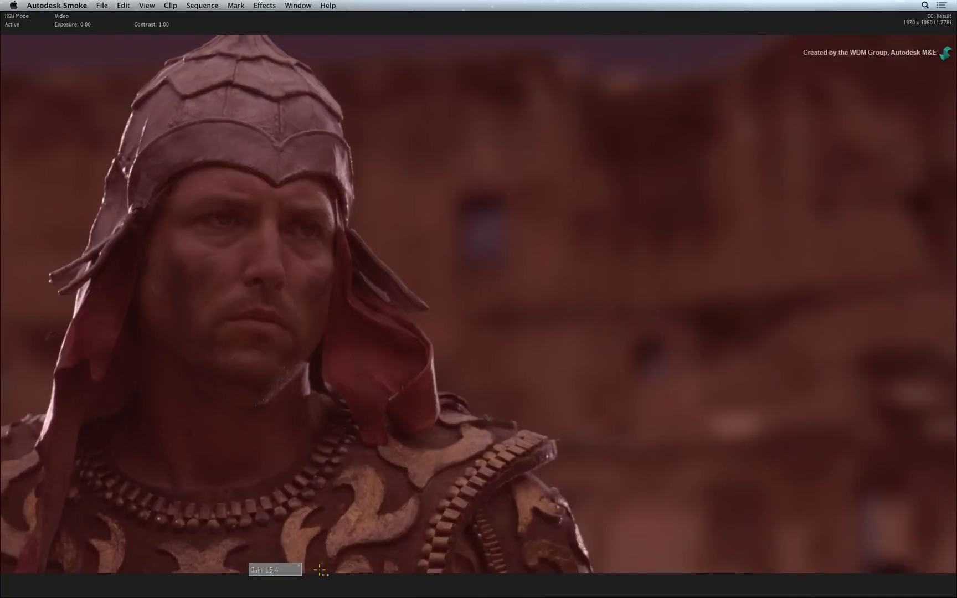
{"action": "left_click_drag", "start_coordinate": [394, 579], "coordinate": [332, 573]}
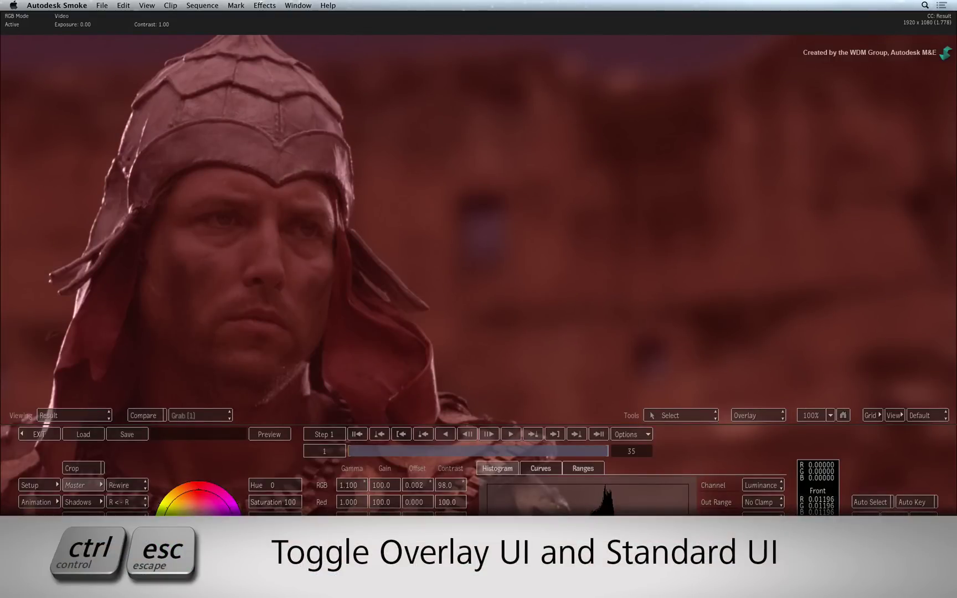
{"action": "key", "text": "ctrl+Escape"}
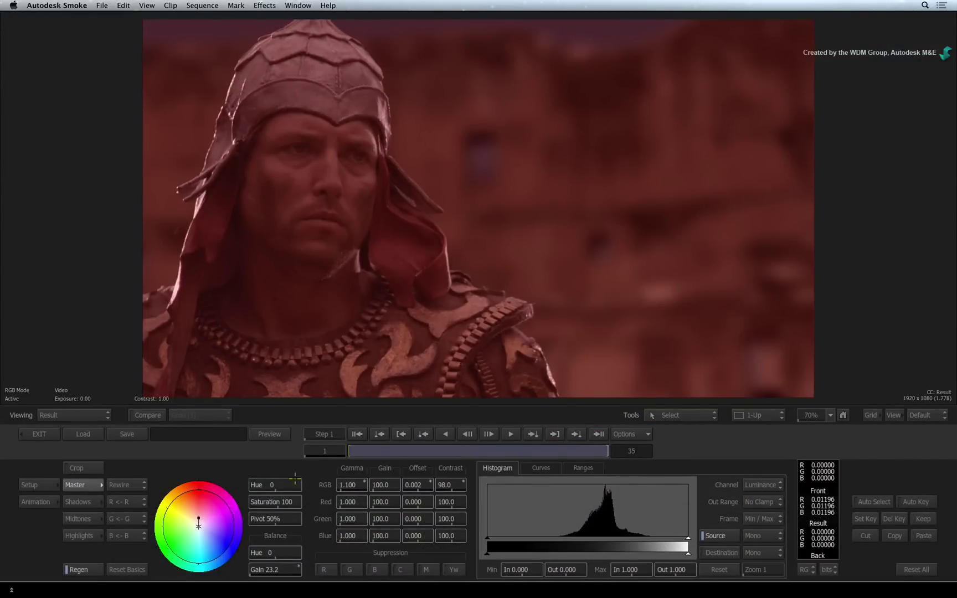
Step: Reset the balance gain to 0, then tint the master range purple (hue 302, gain 14.5)
{"action": "left_click", "coordinate": [275, 569]}
{"action": "type", "text": "0"}
{"action": "key", "text": "Return"}
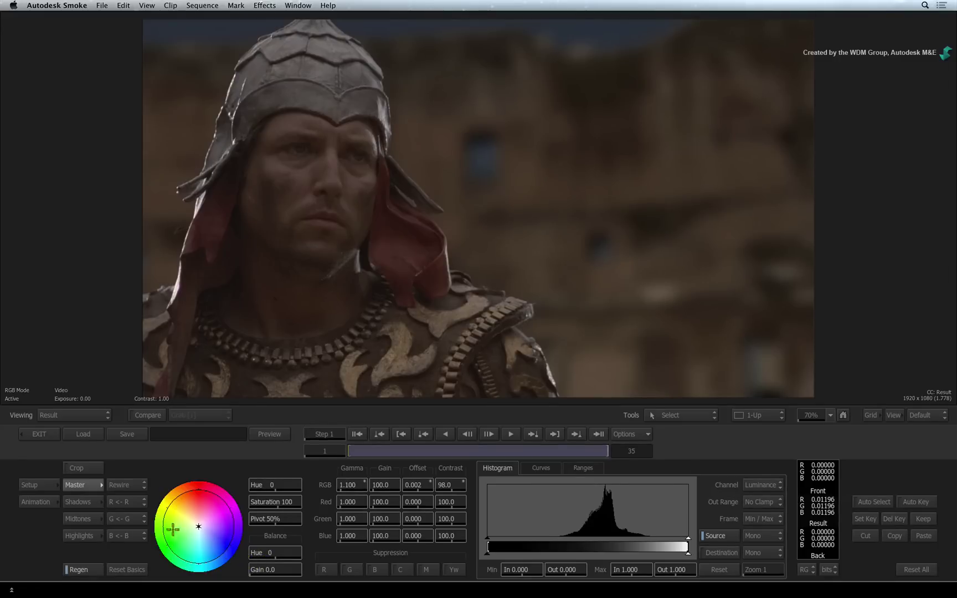
{"action": "left_click", "coordinate": [87, 502]}
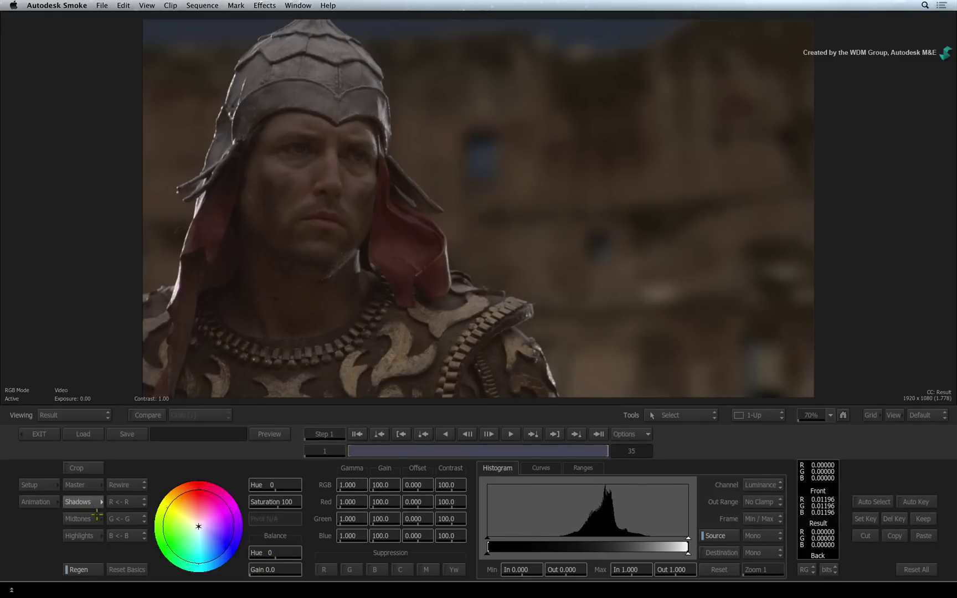
{"action": "left_click", "coordinate": [90, 518]}
{"action": "left_click", "coordinate": [89, 536]}
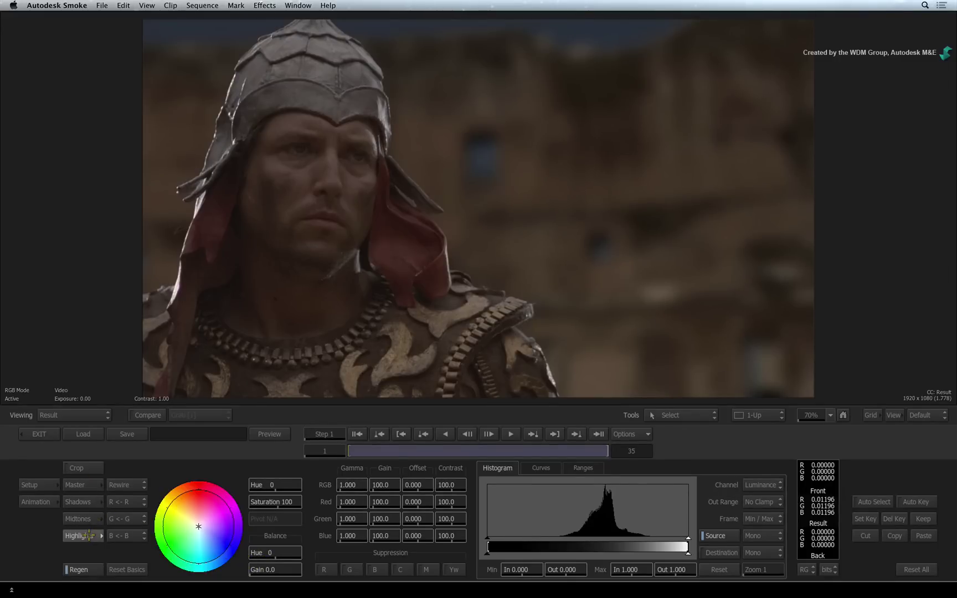
{"action": "left_click", "coordinate": [83, 485]}
{"action": "mouse_move", "coordinate": [199, 526]}
{"action": "left_mouse_down"}
{"action": "mouse_move", "coordinate": [201, 515]}
{"action": "mouse_move", "coordinate": [203, 523]}
{"action": "left_mouse_up"}
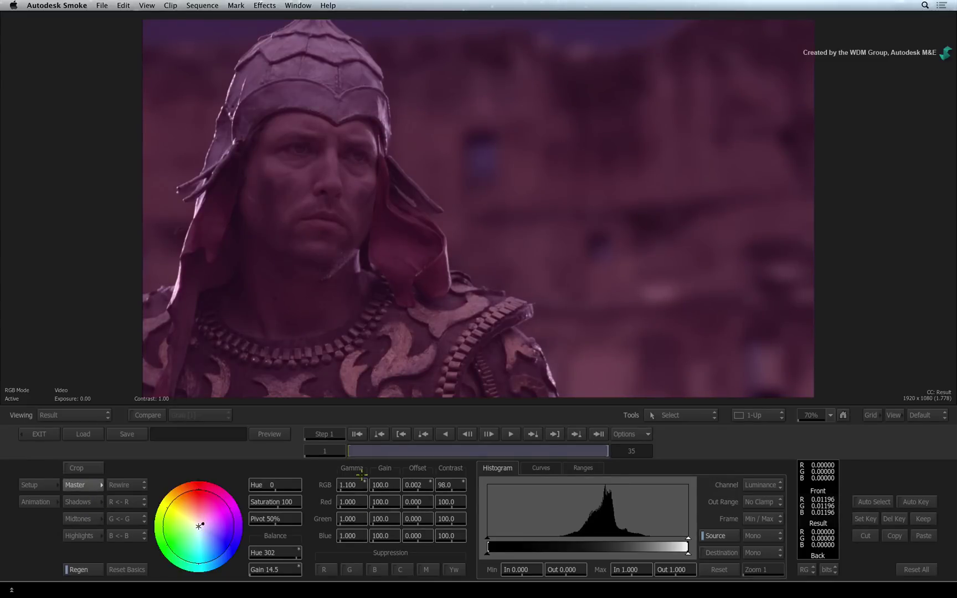
Step: Reshape the luminance curve to lift highlights and deepen shadows, and set RGB gain to 129.0
{"action": "left_click", "coordinate": [542, 468]}
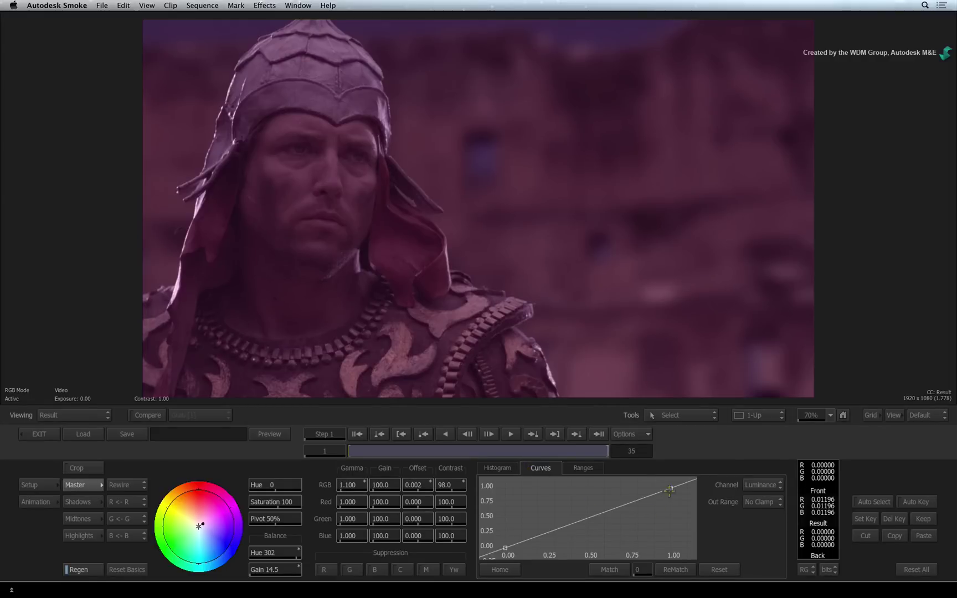
{"action": "left_click_drag", "start_coordinate": [655, 493], "coordinate": [651, 488]}
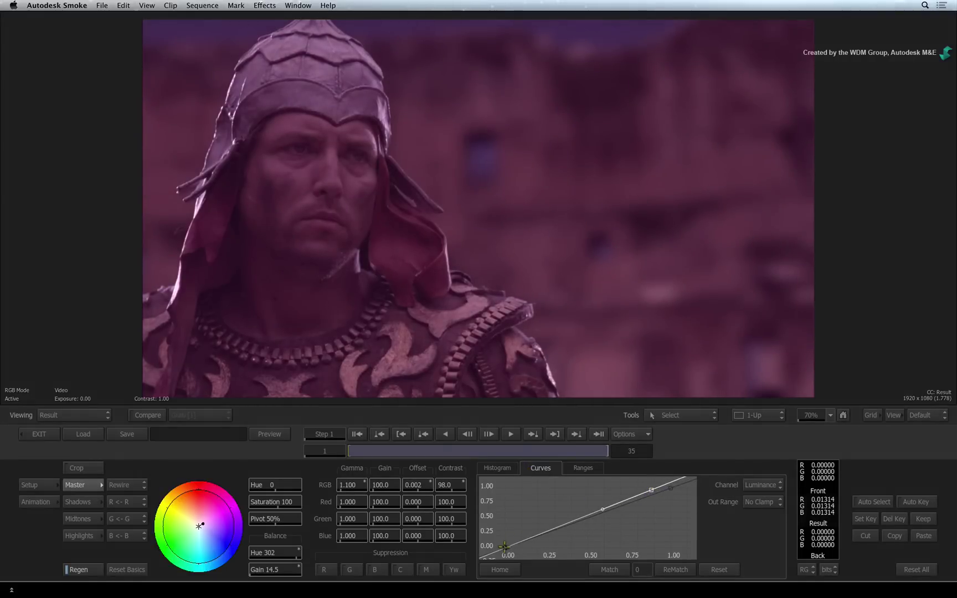
{"action": "mouse_move", "coordinate": [505, 548]}
{"action": "left_mouse_down"}
{"action": "mouse_move", "coordinate": [525, 545]}
{"action": "mouse_move", "coordinate": [516, 545]}
{"action": "left_mouse_up"}
{"action": "left_click_drag", "start_coordinate": [388, 485], "coordinate": [390, 491]}
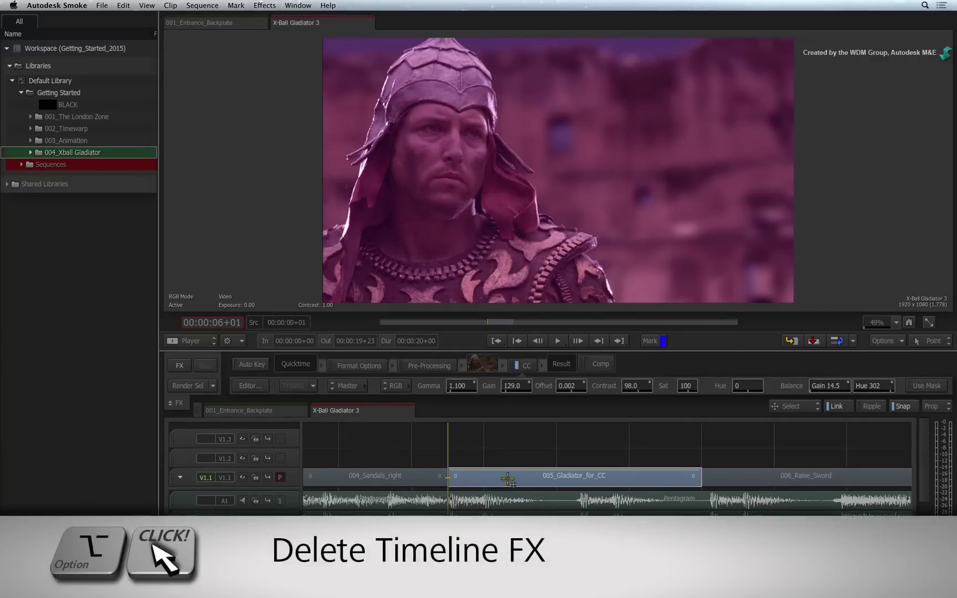
Step: Delete the Colour Correct effect from the 005_Gladiator_for_CC clip
{"action": "left_click", "coordinate": [530, 366], "text": "alt"}
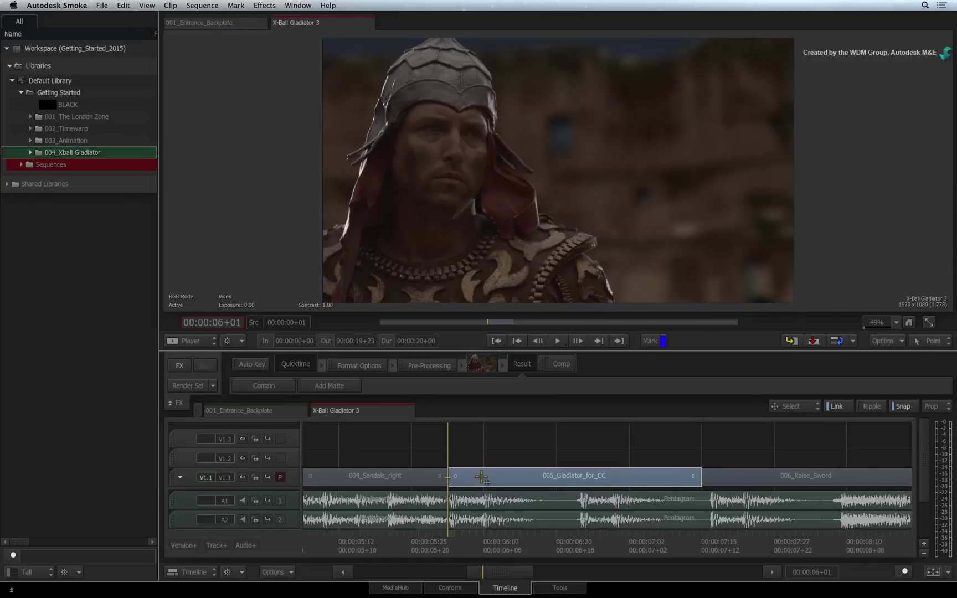
Step: Add a Colour Warper with black -0.090, white 1.500, saturation 0.550 and blue gamma 1.330
{"action": "left_click", "coordinate": [186, 367]}
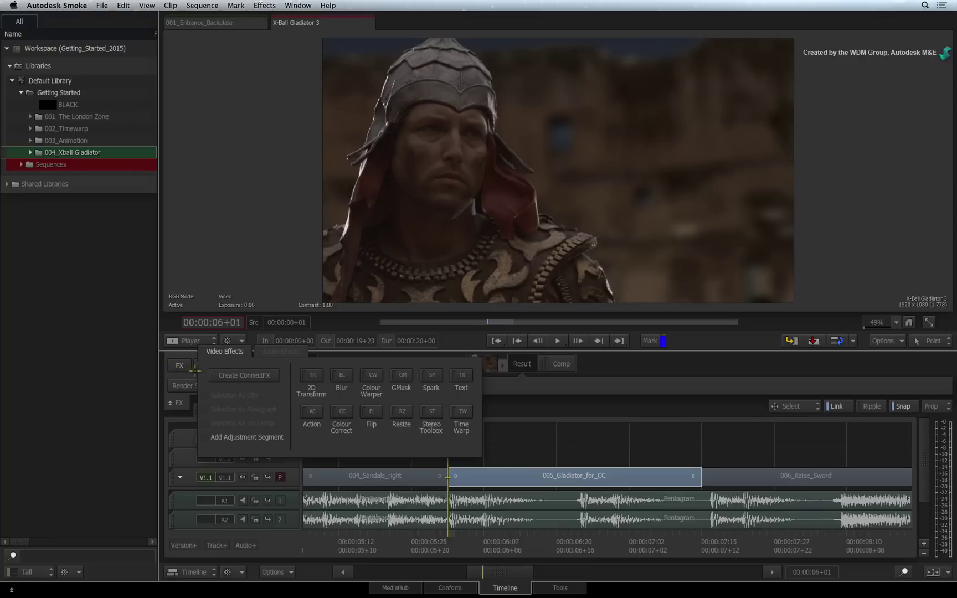
{"action": "left_click", "coordinate": [372, 375]}
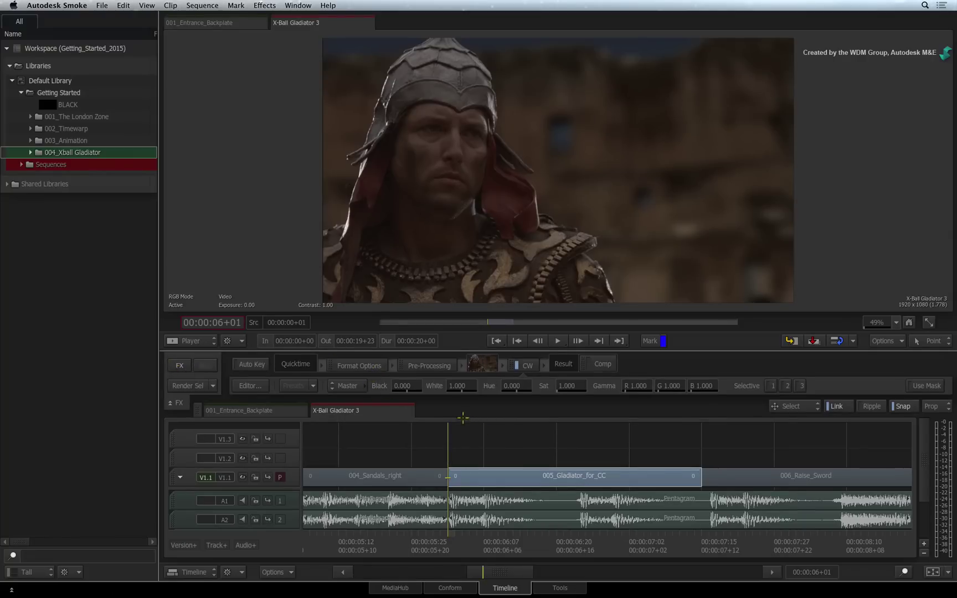
{"action": "left_click_drag", "start_coordinate": [403, 385], "coordinate": [486, 386]}
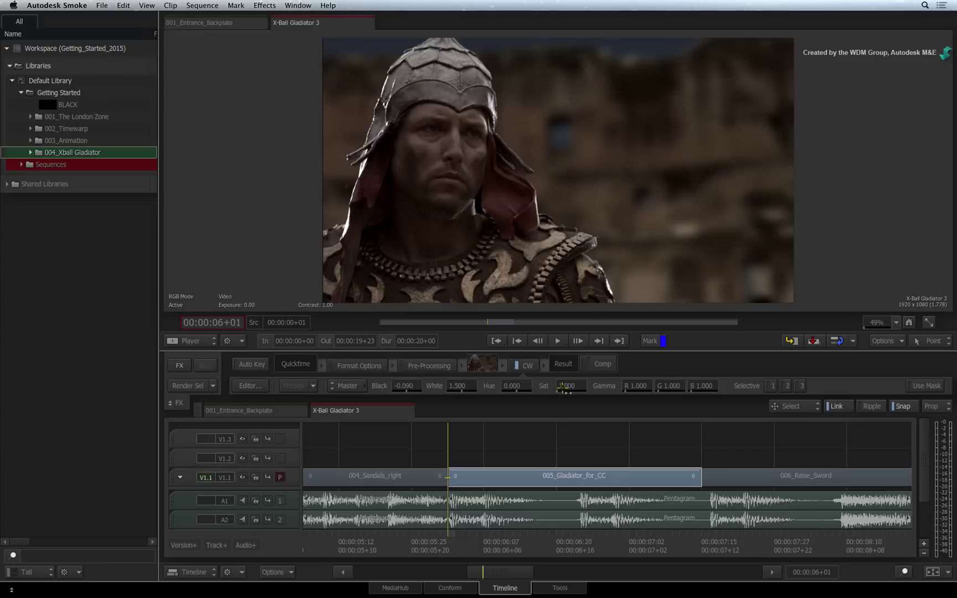
{"action": "left_click_drag", "start_coordinate": [566, 385], "coordinate": [556, 385]}
{"action": "mouse_move", "coordinate": [696, 386]}
{"action": "left_mouse_down"}
{"action": "mouse_move", "coordinate": [706, 386]}
{"action": "mouse_move", "coordinate": [698, 386]}
{"action": "left_mouse_up"}
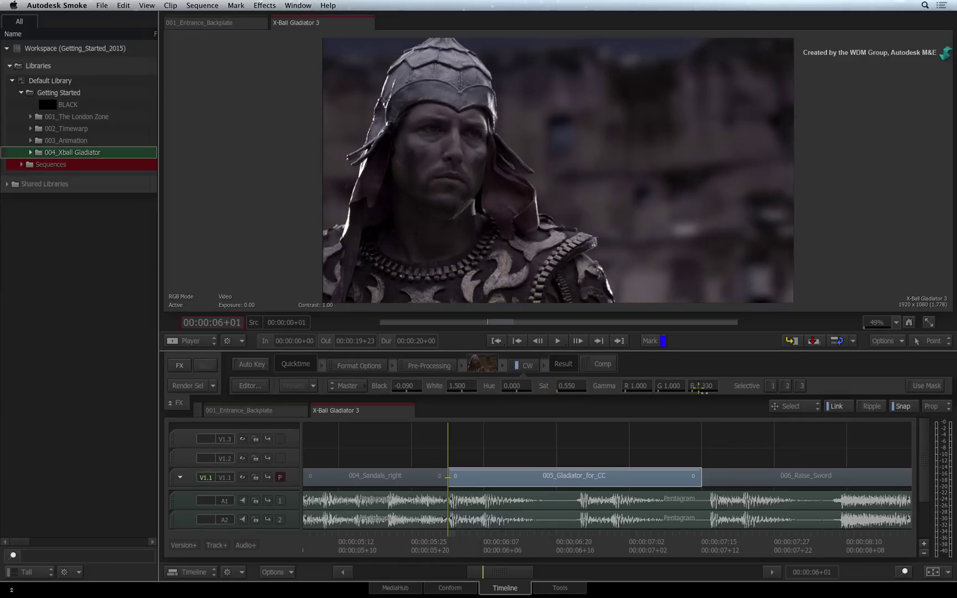
Step: Open the full Colour Warper editor in the overlay layout
{"action": "left_click", "coordinate": [250, 385]}
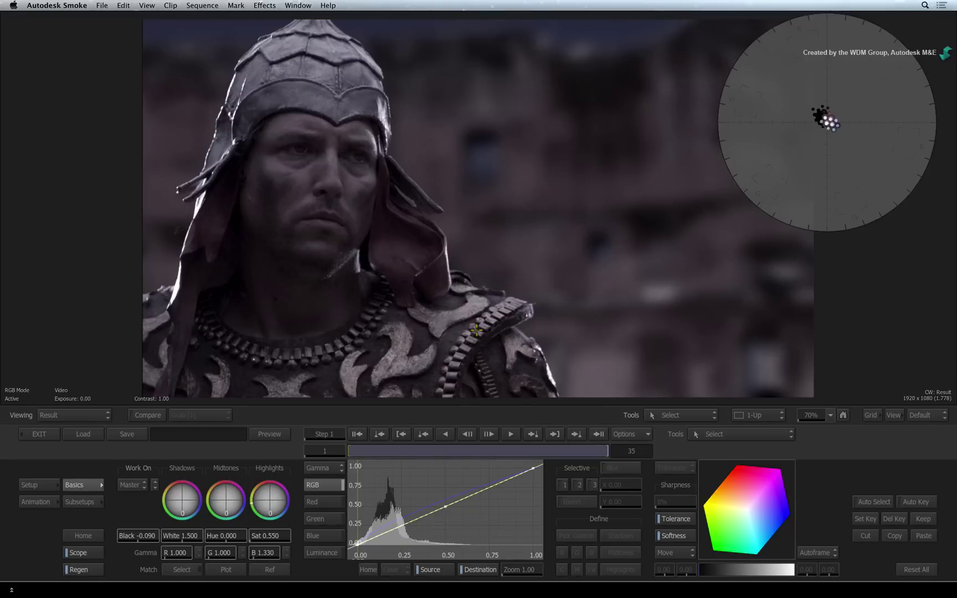
{"action": "key", "text": "ctrl+Escape"}
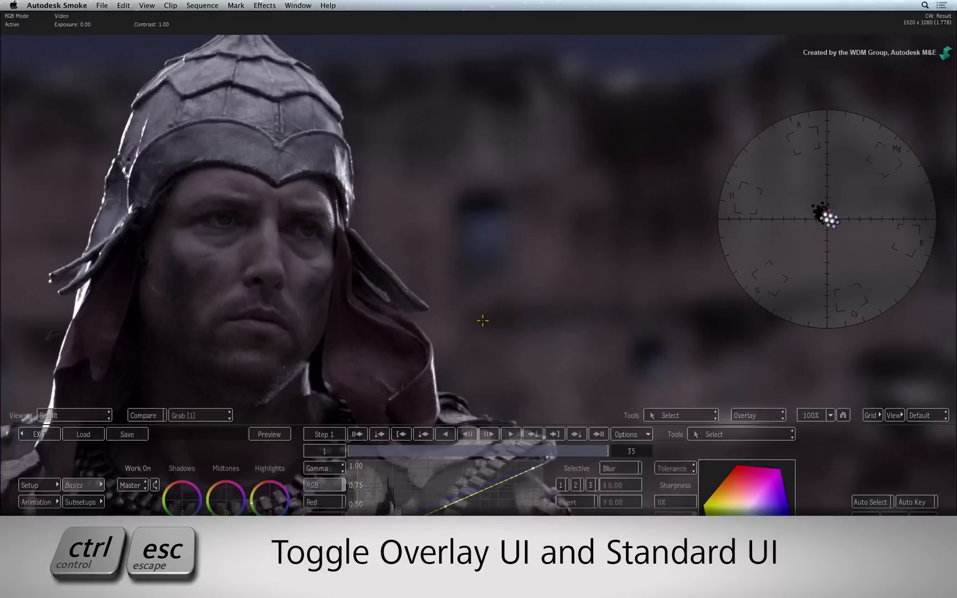
{"action": "key", "text": "ctrl+Escape"}
{"action": "key", "text": "ctrl+Escape"}
{"action": "key", "text": "ctrl+Escape"}
{"action": "key", "text": "ctrl+Escape"}
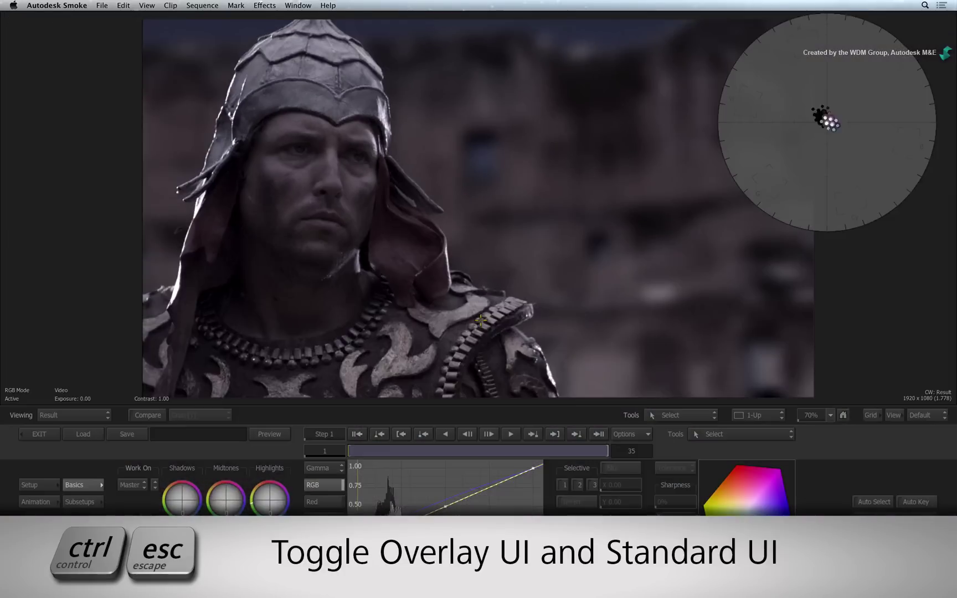
{"action": "key", "text": "ctrl+Escape"}
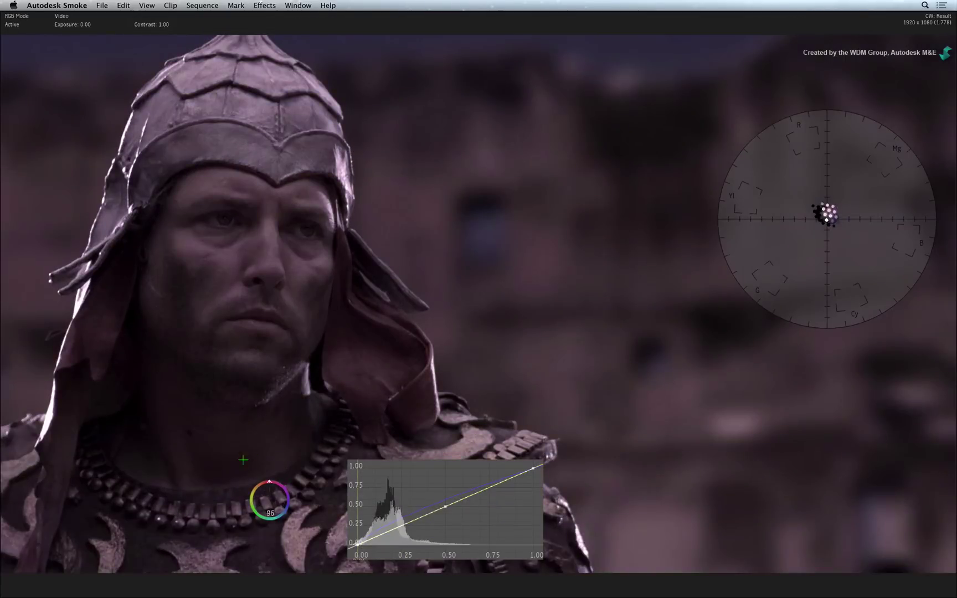
Step: Shift the highlights' colour balance, then reposition and enlarge the vectorscope over the image
{"action": "left_click_drag", "start_coordinate": [215, 494], "coordinate": [213, 466]}
{"action": "key", "text": "ctrl+Escape"}
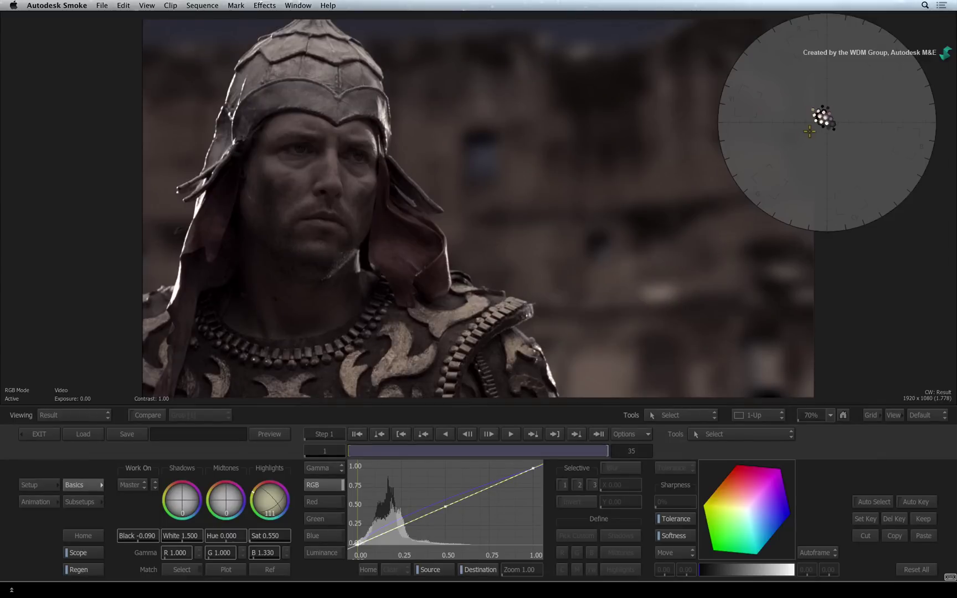
{"action": "left_click_drag", "start_coordinate": [808, 133], "coordinate": [816, 105]}
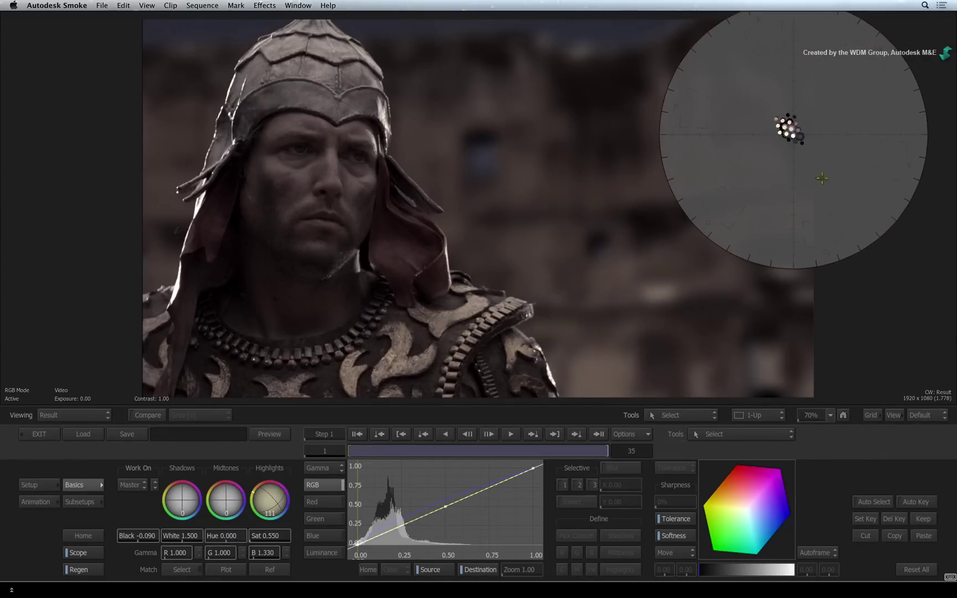
{"action": "left_click_drag", "start_coordinate": [845, 228], "coordinate": [711, 264]}
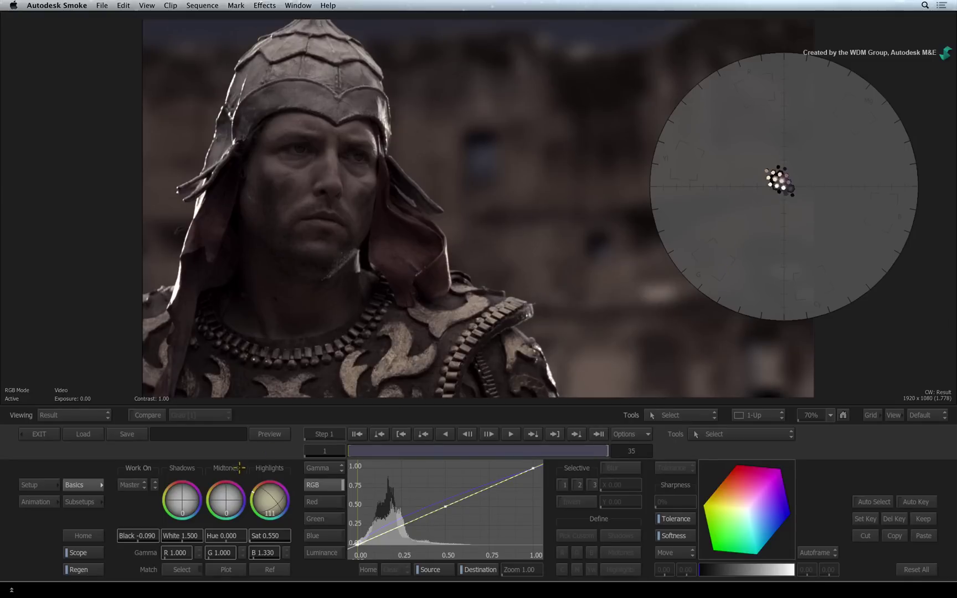
Step: Tint shadows and highlights purple, reset the midtones, and set white 1.720 and black -0.080
{"action": "mouse_move", "coordinate": [184, 503]}
{"action": "left_mouse_down"}
{"action": "mouse_move", "coordinate": [156, 492]}
{"action": "mouse_move", "coordinate": [127, 509]}
{"action": "mouse_move", "coordinate": [193, 500]}
{"action": "left_mouse_up"}
{"action": "left_click_drag", "start_coordinate": [258, 501], "coordinate": [315, 475]}
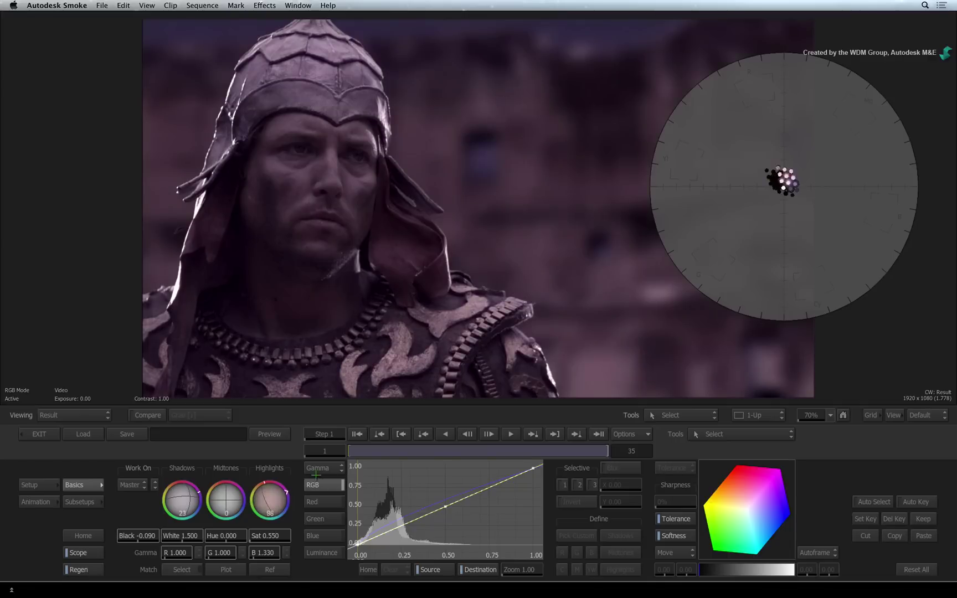
{"action": "left_click_drag", "start_coordinate": [226, 500], "coordinate": [228, 505]}
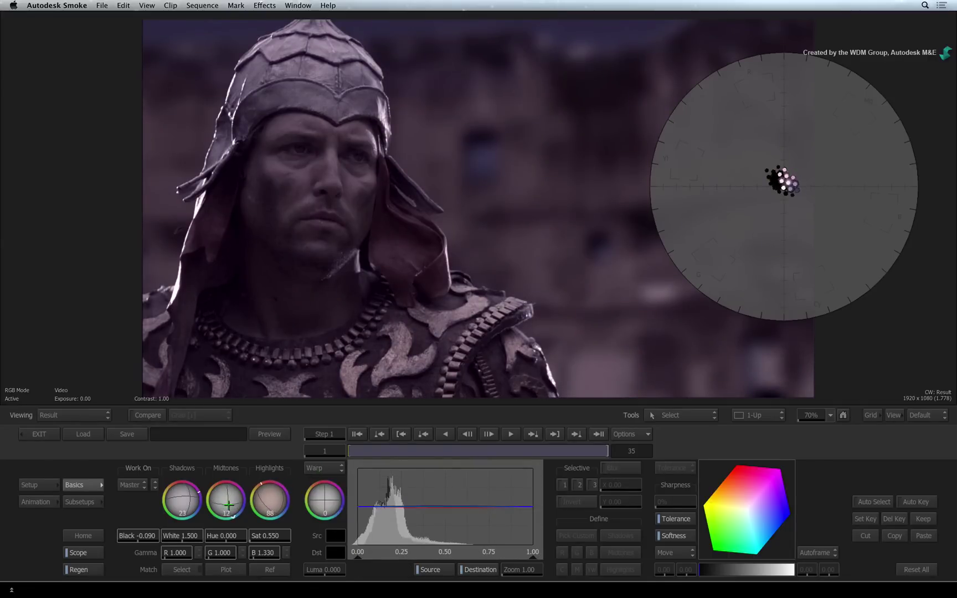
{"action": "left_click", "coordinate": [228, 505]}
{"action": "left_click_drag", "start_coordinate": [145, 535], "coordinate": [202, 539]}
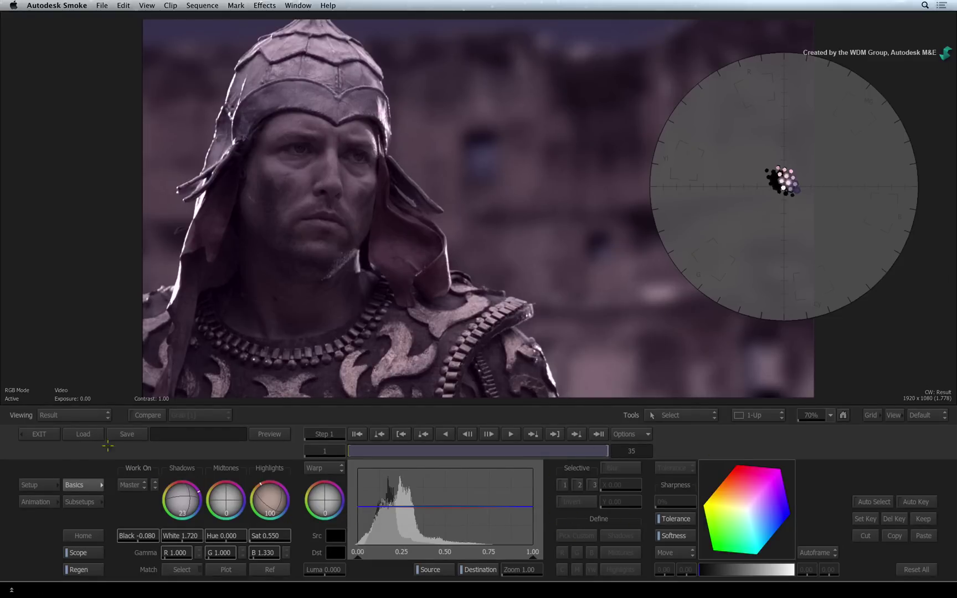
Step: Exit the Colour Warper and add a Colour Correct after it on 005_Gladiator_for_CC, selecting it for editing
{"action": "left_click", "coordinate": [39, 433]}
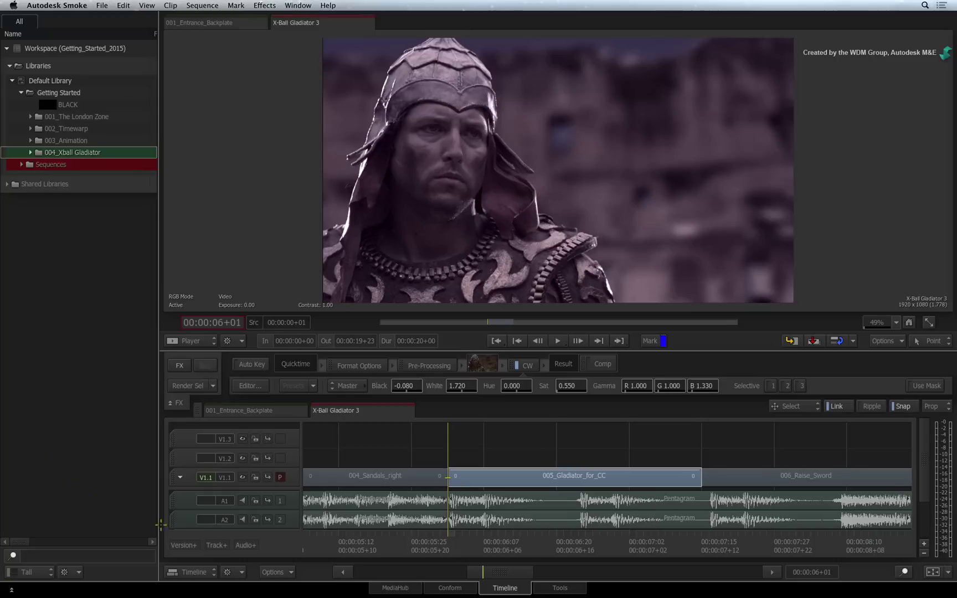
{"action": "right_click", "coordinate": [509, 476]}
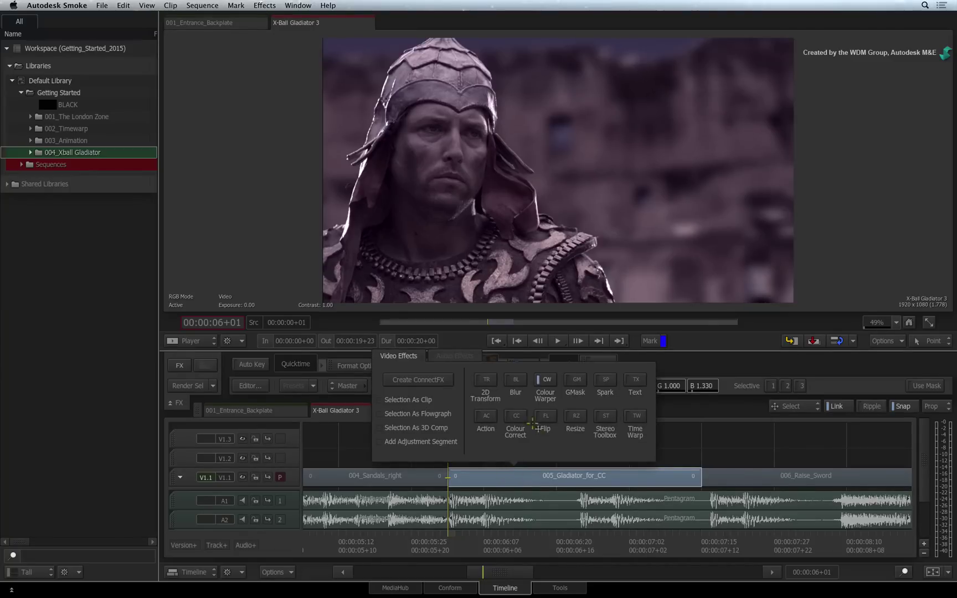
{"action": "left_click", "coordinate": [516, 423]}
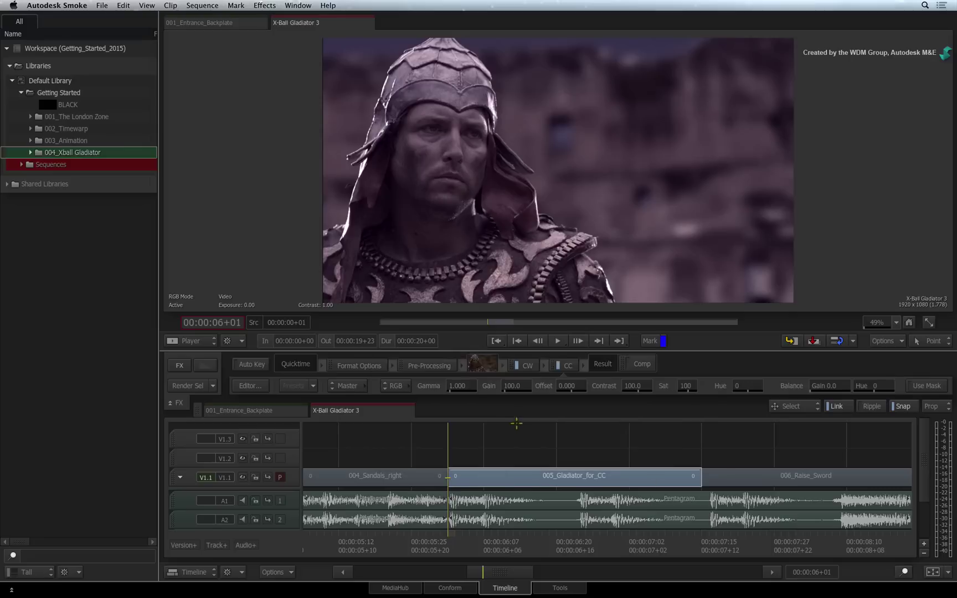
{"action": "left_click", "coordinate": [581, 363]}
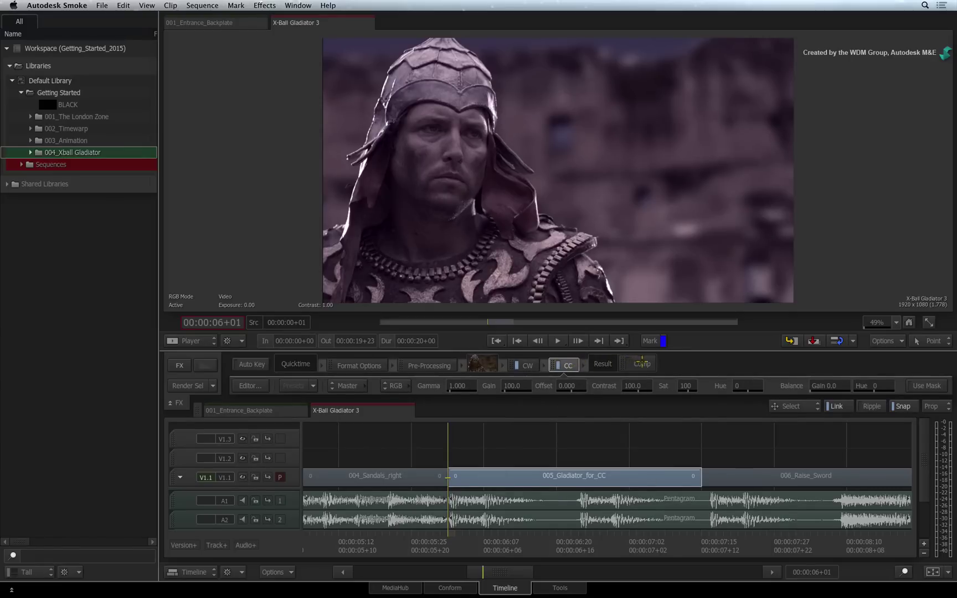